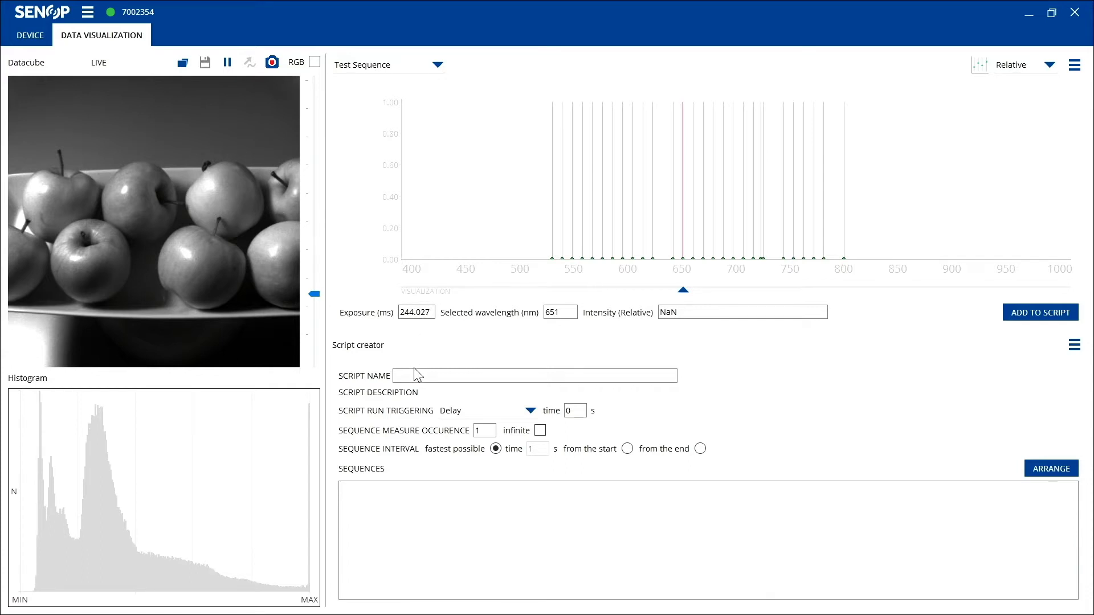
Add the Test Sequence measurement to the script and focus the script name field.
click(1025, 323)
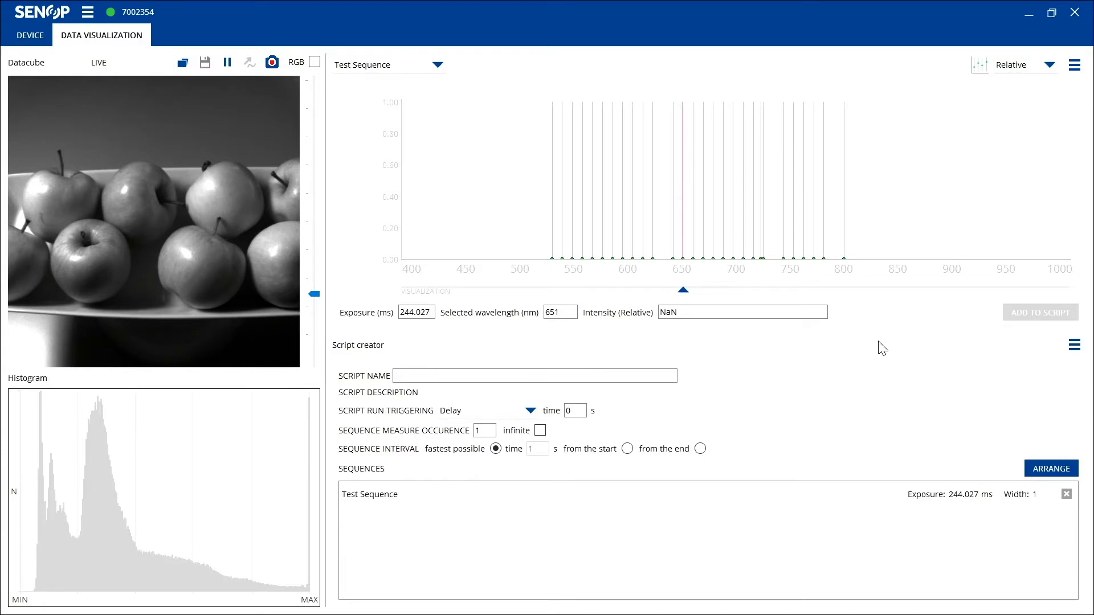
click(525, 373)
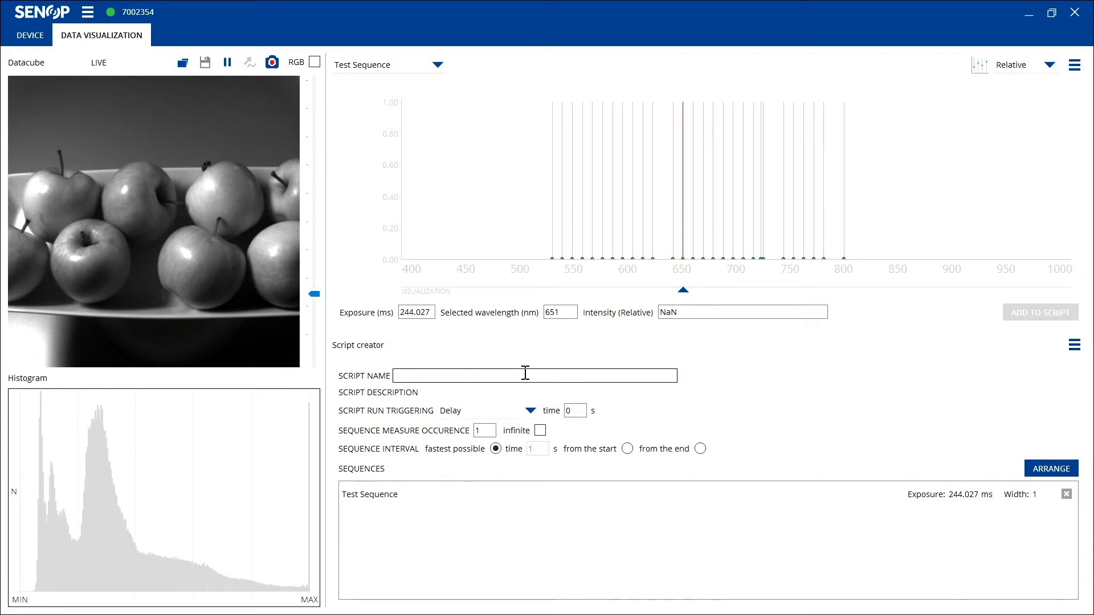
text(Test sequence)
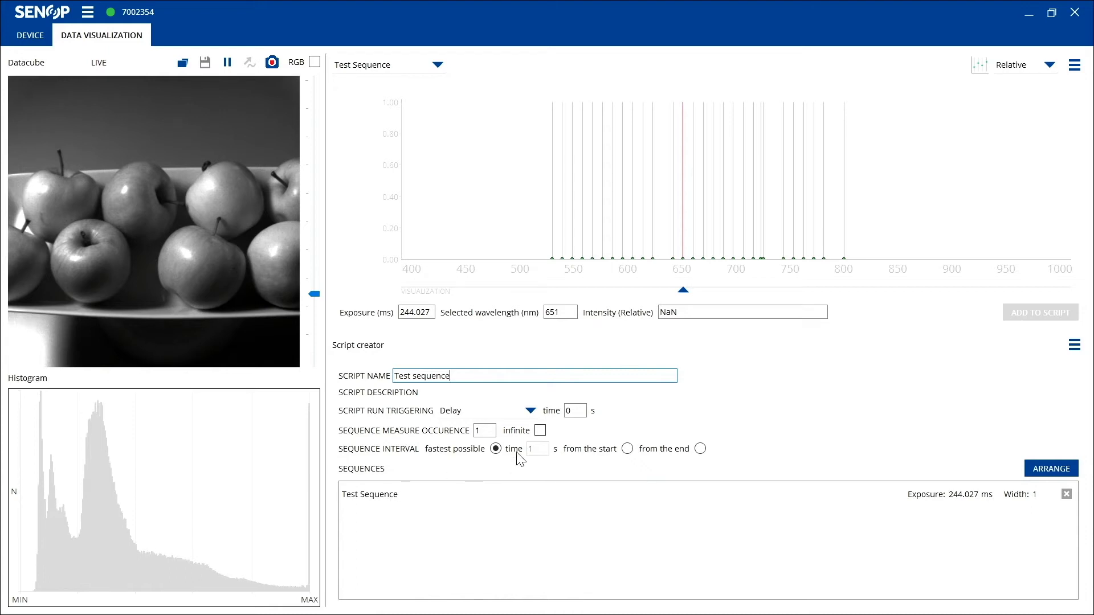
Bring up the Script creator menu for the 'Test sequence' script.
click(1075, 345)
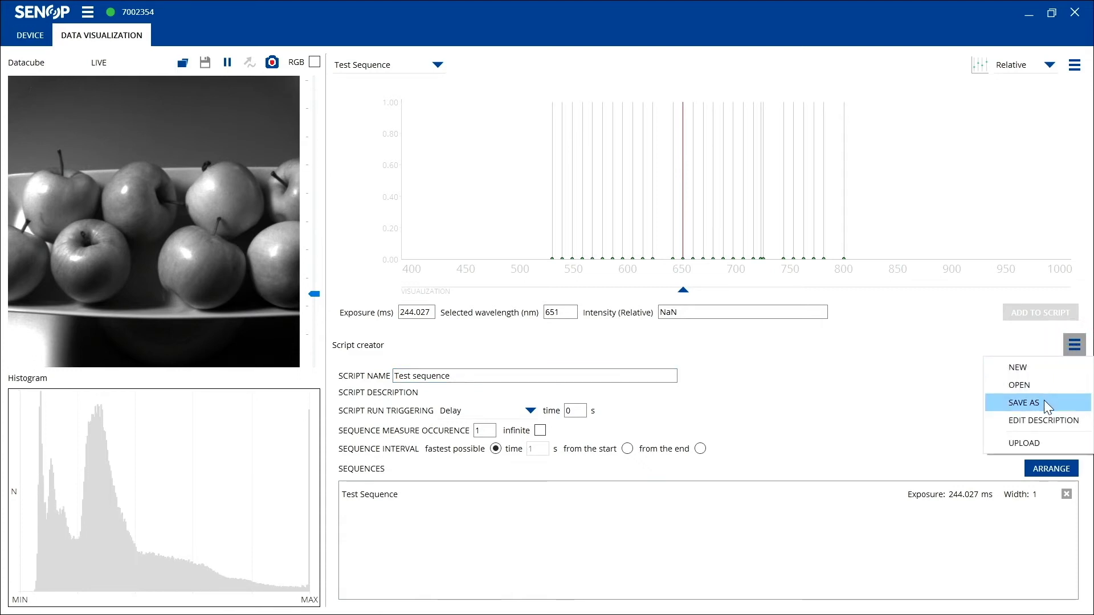
Upload the 'Test sequence' script to the Test Camera.
click(1037, 440)
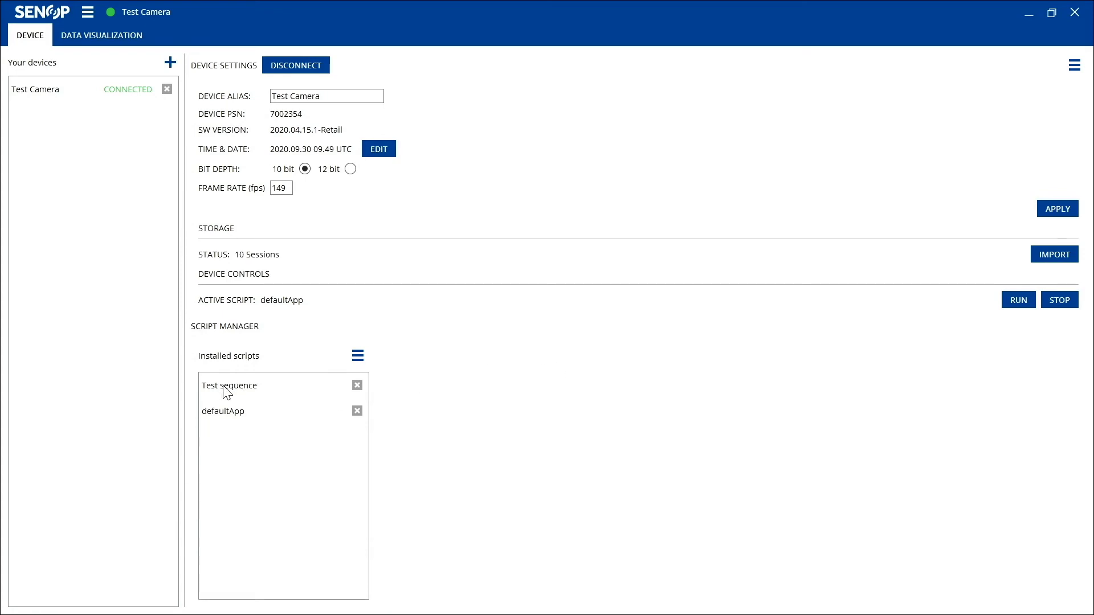
Set the installed 'Test sequence' script as the Test Camera's active script.
click(289, 387)
click(356, 356)
click(373, 396)
Run the Test Camera to start recording with the 'Test sequence' script.
click(1021, 306)
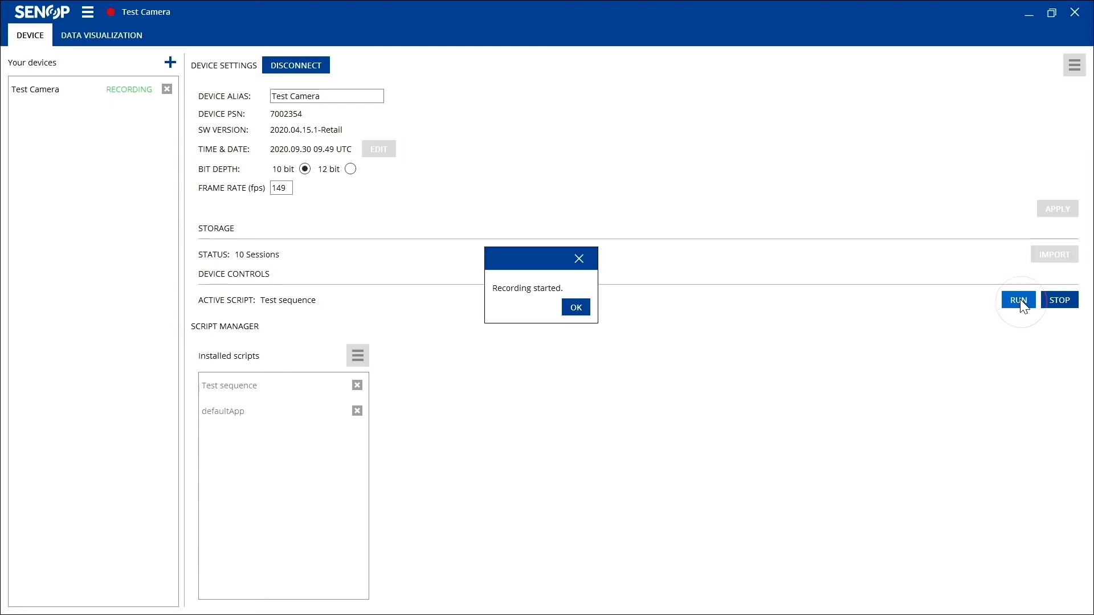